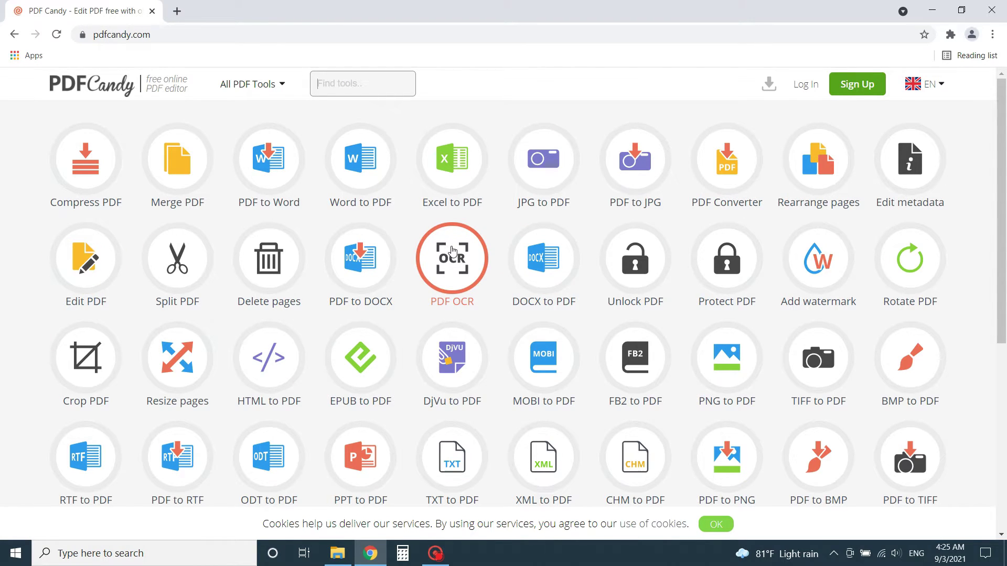
Open PDF Candy's Edit PDF tool in a separate tab and load the "How To Windows" PDF.
{"action": "middle_click", "coordinate": [85, 257]}
{"action": "left_click", "coordinate": [202, 6]}
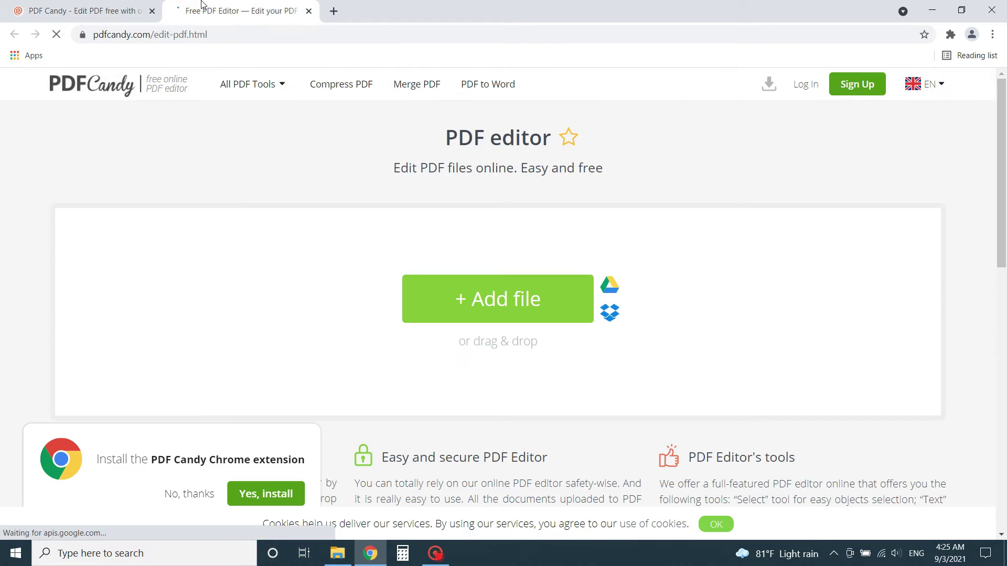
{"action": "left_click", "coordinate": [419, 299]}
{"action": "left_click", "coordinate": [161, 98]}
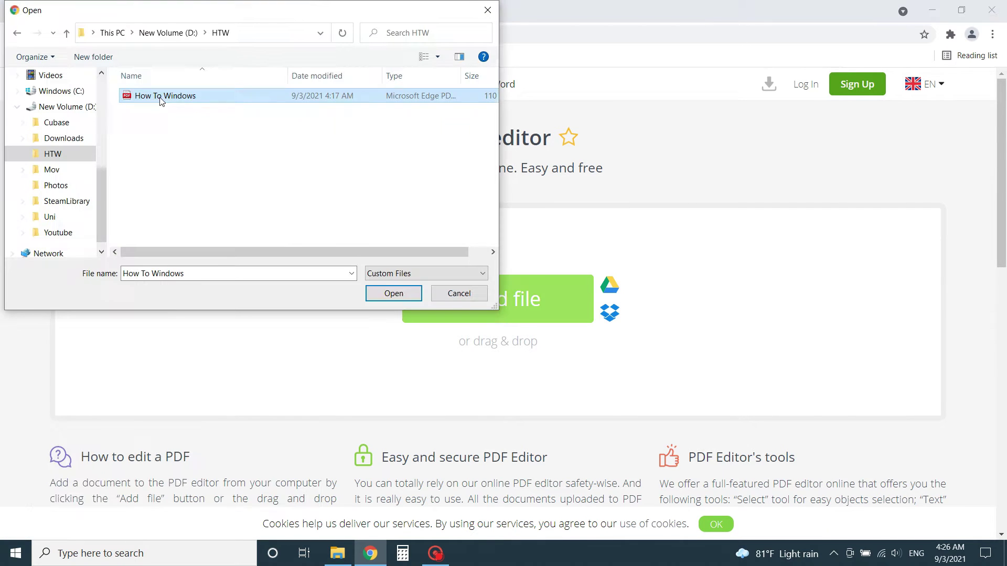
{"action": "left_click", "coordinate": [393, 294]}
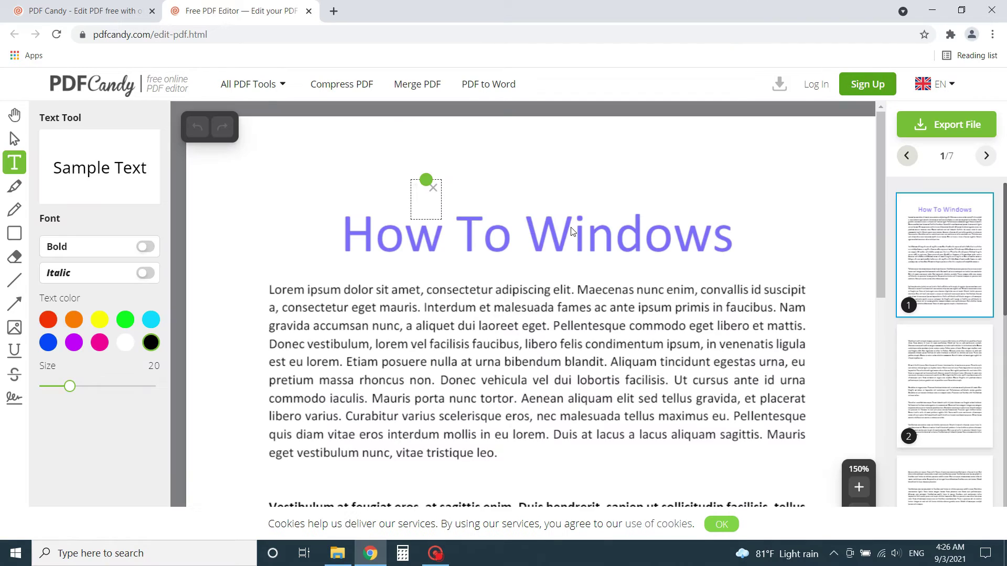
Add a bold orange "PDF EDITOR" heading centred above the "How To Windows" title on page 1.
{"action": "type", "text": "PDF EDITOR"}
{"action": "left_click_drag", "start_coordinate": [490, 178], "coordinate": [535, 154]}
{"action": "left_click", "coordinate": [650, 178]}
{"action": "left_click", "coordinate": [524, 187]}
{"action": "left_click_drag", "start_coordinate": [597, 183], "coordinate": [411, 181]}
{"action": "left_click", "coordinate": [49, 343]}
{"action": "left_click", "coordinate": [74, 320]}
{"action": "left_click", "coordinate": [115, 247]}
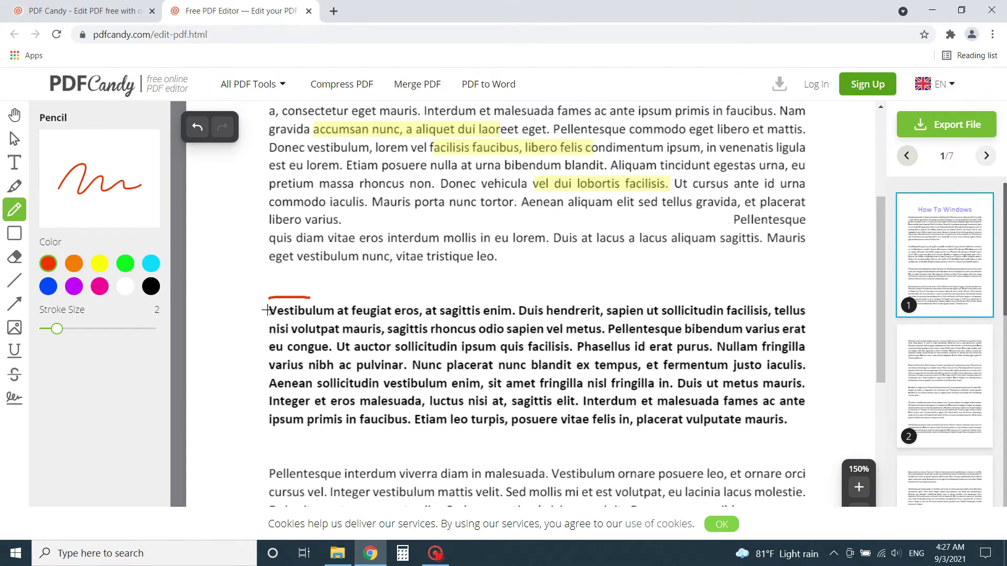
Circle "Vestibulum at feugiat" and "hendrerit" in the bold paragraph with the red Pencil at stroke size 2.
{"action": "left_click_drag", "start_coordinate": [268, 310], "coordinate": [276, 294]}
{"action": "mouse_move", "coordinate": [554, 291]}
{"action": "left_mouse_down"}
{"action": "mouse_move", "coordinate": [520, 304]}
{"action": "mouse_move", "coordinate": [544, 288]}
{"action": "mouse_move", "coordinate": [571, 301]}
{"action": "left_mouse_up"}
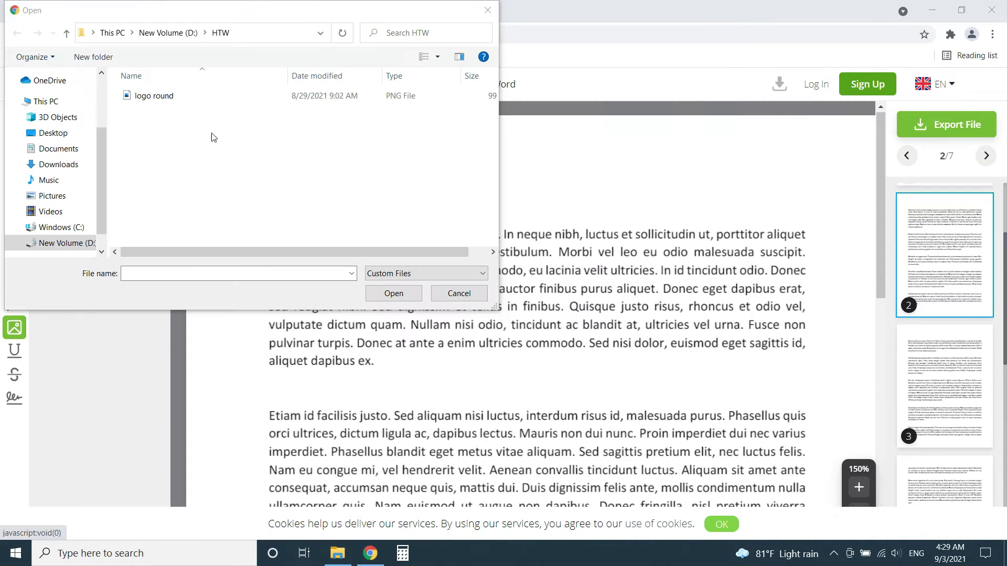
Insert the round How To Windows logo image on page 2, scaled down and repositioned on the page.
{"action": "left_click", "coordinate": [157, 94]}
{"action": "left_click", "coordinate": [393, 355]}
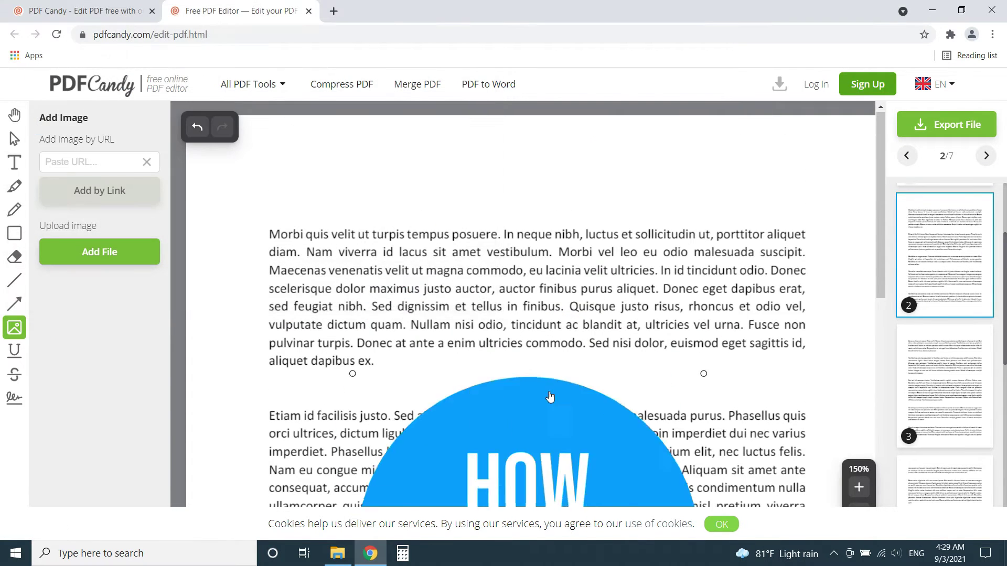
{"action": "left_click_drag", "start_coordinate": [550, 397], "coordinate": [549, 190]}
{"action": "left_click_drag", "start_coordinate": [705, 166], "coordinate": [481, 391]}
{"action": "left_click_drag", "start_coordinate": [441, 435], "coordinate": [489, 338]}
{"action": "left_click_drag", "start_coordinate": [529, 293], "coordinate": [485, 345]}
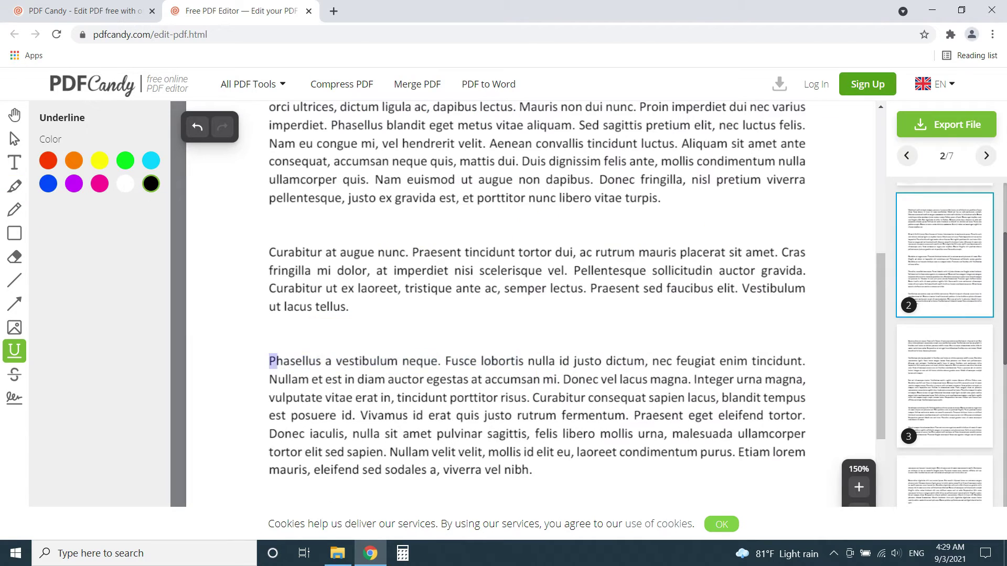
On page 2, underline "Phasellus a vestibulum neque… dictum, nec" and strike out "Vivamus id erat quis justo rutrum fermentum. Praesent eg" in black.
{"action": "left_click_drag", "start_coordinate": [270, 361], "coordinate": [678, 362]}
{"action": "left_click", "coordinate": [15, 397]}
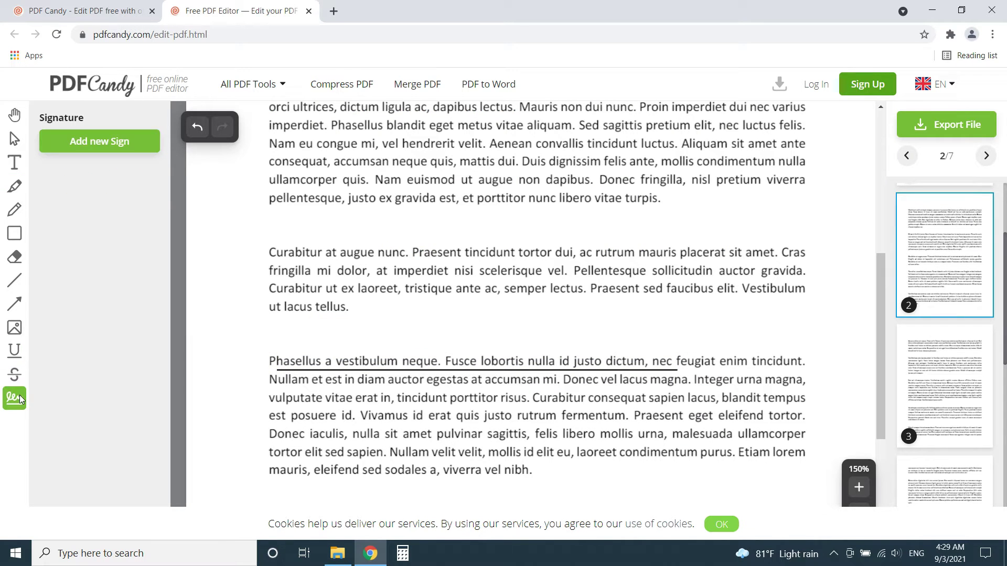
{"action": "left_click", "coordinate": [14, 375]}
{"action": "left_click_drag", "start_coordinate": [360, 415], "coordinate": [702, 416]}
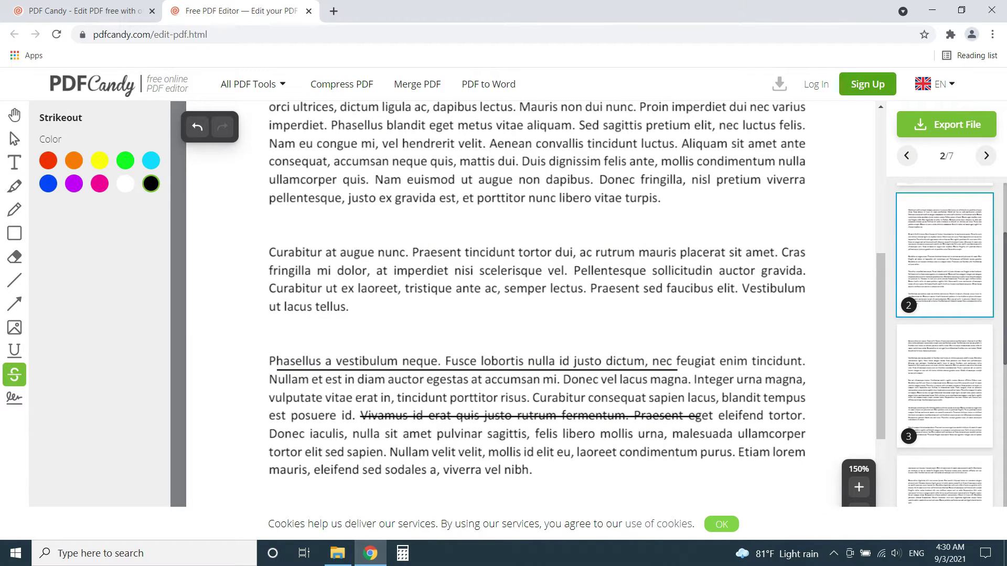
Accept the cookie notice and export the edited PDF.
{"action": "left_click", "coordinate": [721, 524]}
{"action": "left_click", "coordinate": [947, 125]}
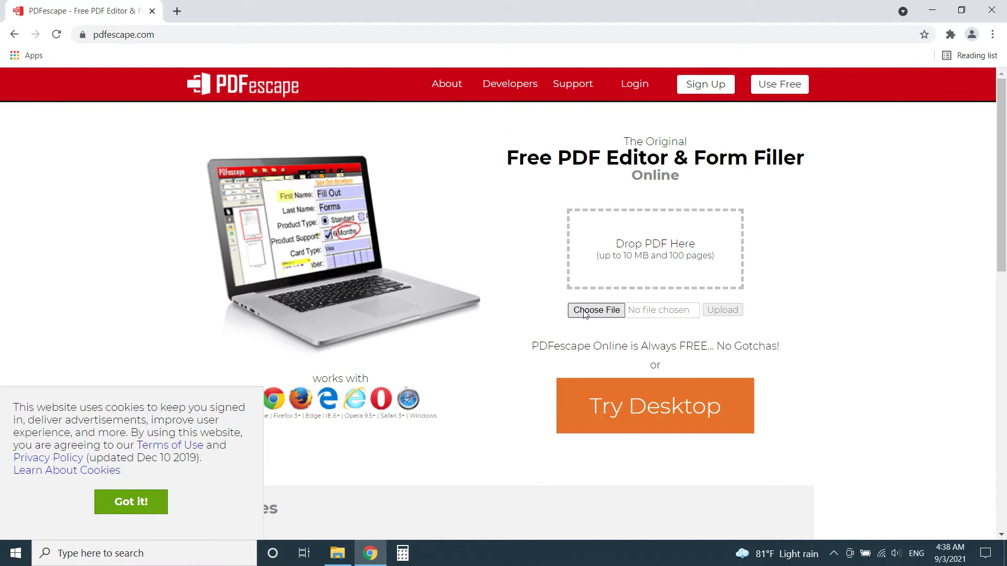
Upload the "How To Windows" PDF from the HTW folder to PDFescape.
{"action": "left_click", "coordinate": [586, 311]}
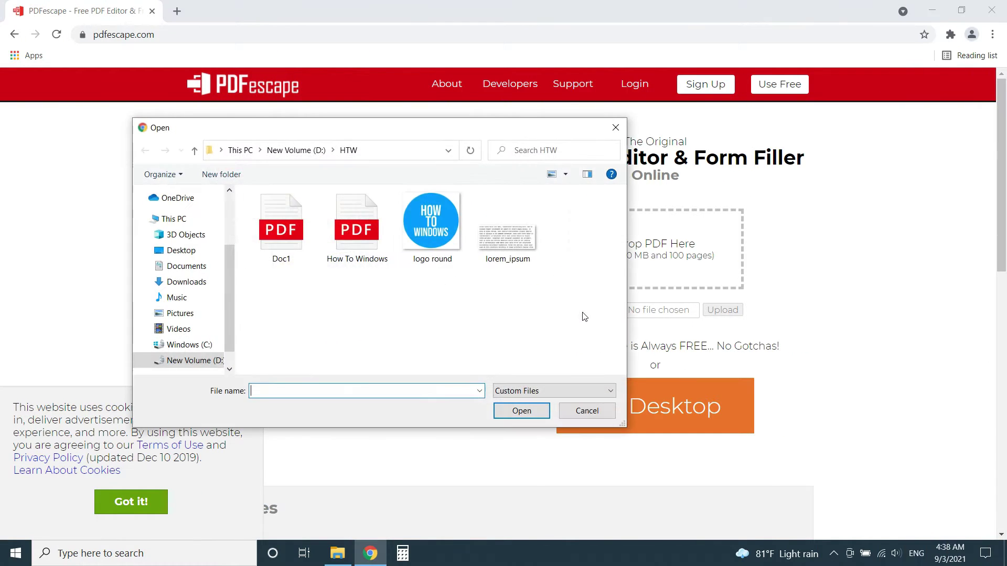
{"action": "left_click", "coordinate": [338, 254]}
{"action": "left_click", "coordinate": [511, 415]}
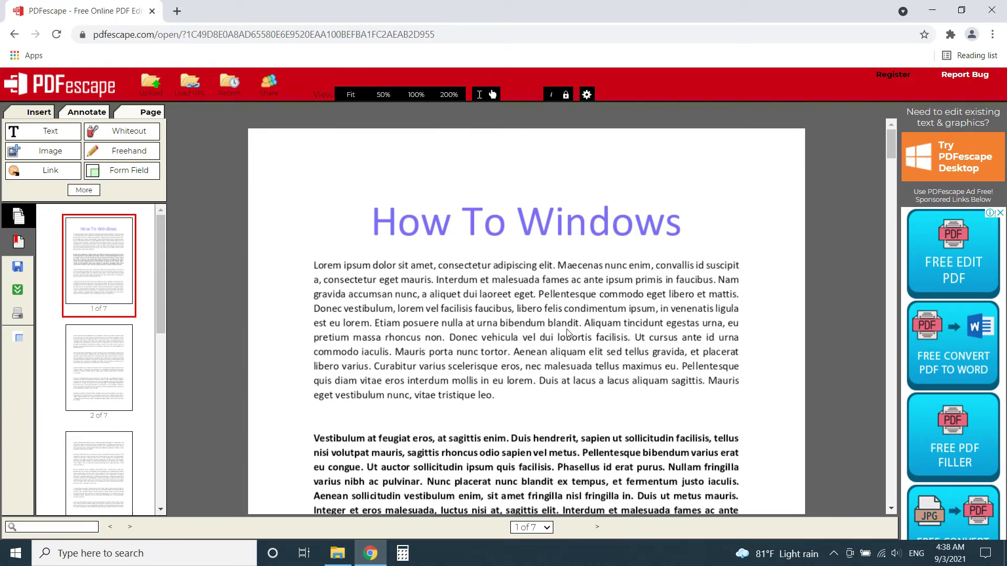
Insert the text "PDFEscape" above the "How To Windows" title on page 1.
{"action": "left_click", "coordinate": [13, 135]}
{"action": "type", "text": "PDFEs"}
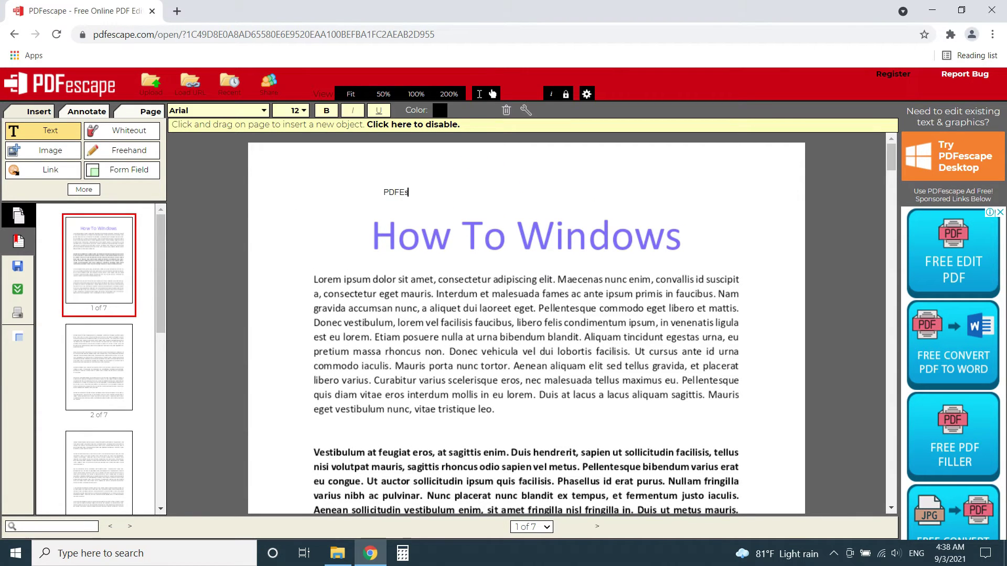
{"action": "type", "text": "cape"}
Format the "PDFEscape" text as 24-point bold brown and centre it above the title.
{"action": "double_click", "coordinate": [406, 193]}
{"action": "left_click", "coordinate": [303, 111]}
{"action": "left_click", "coordinate": [289, 256]}
{"action": "left_click", "coordinate": [303, 110]}
{"action": "left_click", "coordinate": [288, 334]}
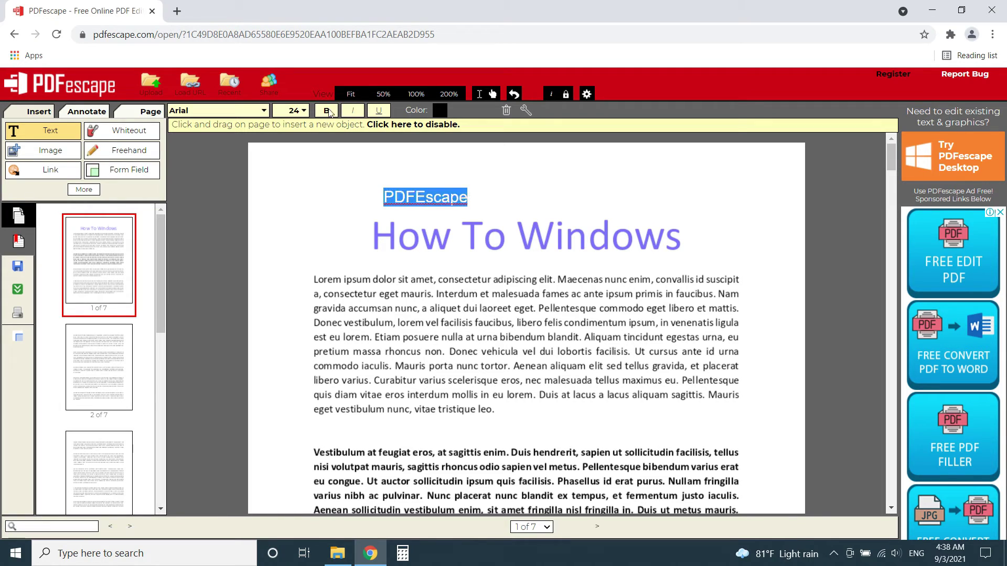
{"action": "left_click", "coordinate": [329, 110]}
{"action": "left_click", "coordinate": [440, 110]}
{"action": "left_click", "coordinate": [471, 229]}
{"action": "left_click_drag", "start_coordinate": [404, 196], "coordinate": [504, 195]}
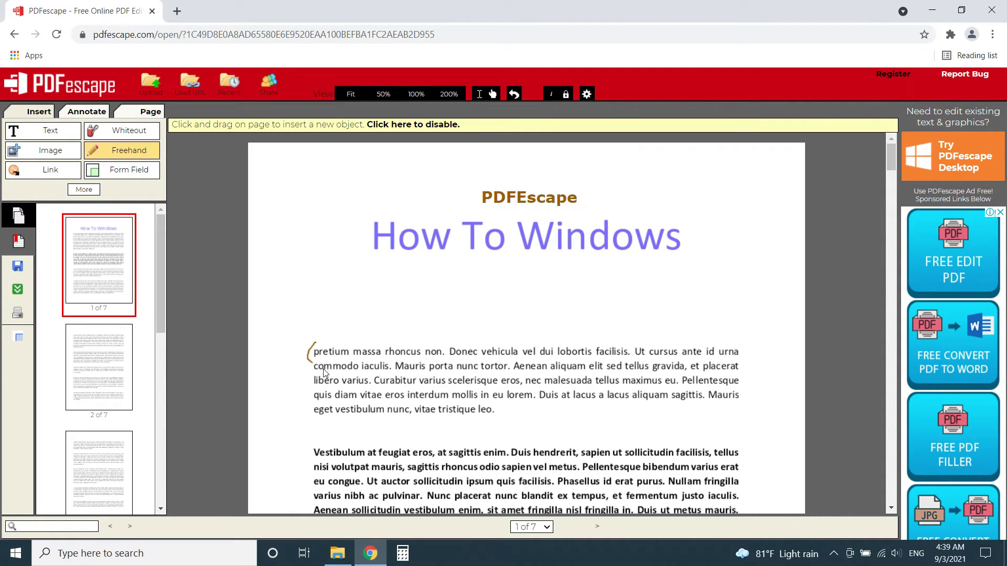
Highlight in yellow the start of the Nullam paragraph's first two lines and the phrase "quat a neque et, hendrerit consequat metus. Vestibul".
{"action": "left_click_drag", "start_coordinate": [313, 353], "coordinate": [290, 348]}
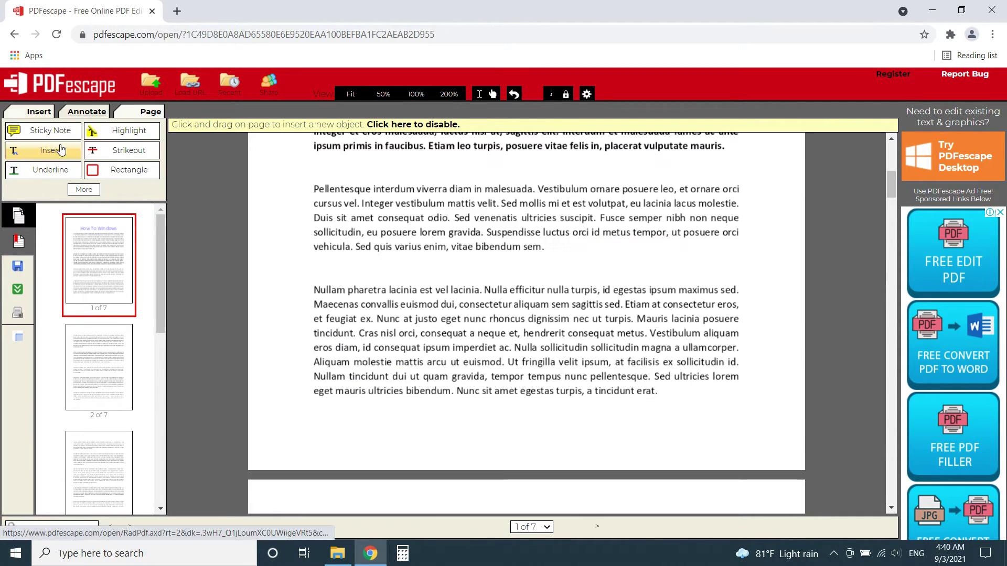
{"action": "left_click", "coordinate": [122, 131]}
{"action": "left_click_drag", "start_coordinate": [314, 288], "coordinate": [606, 308]}
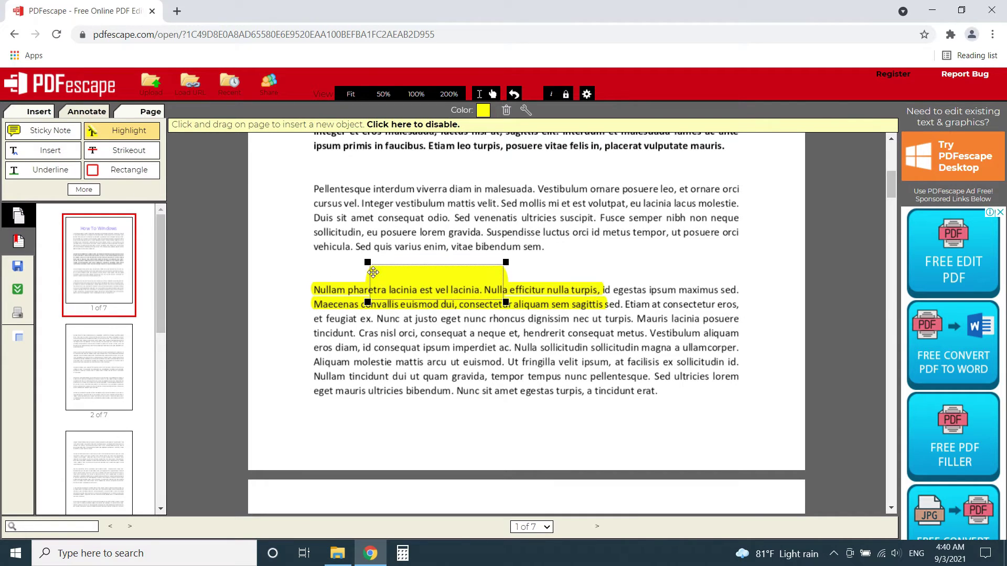
{"action": "left_click_drag", "start_coordinate": [373, 273], "coordinate": [476, 329]}
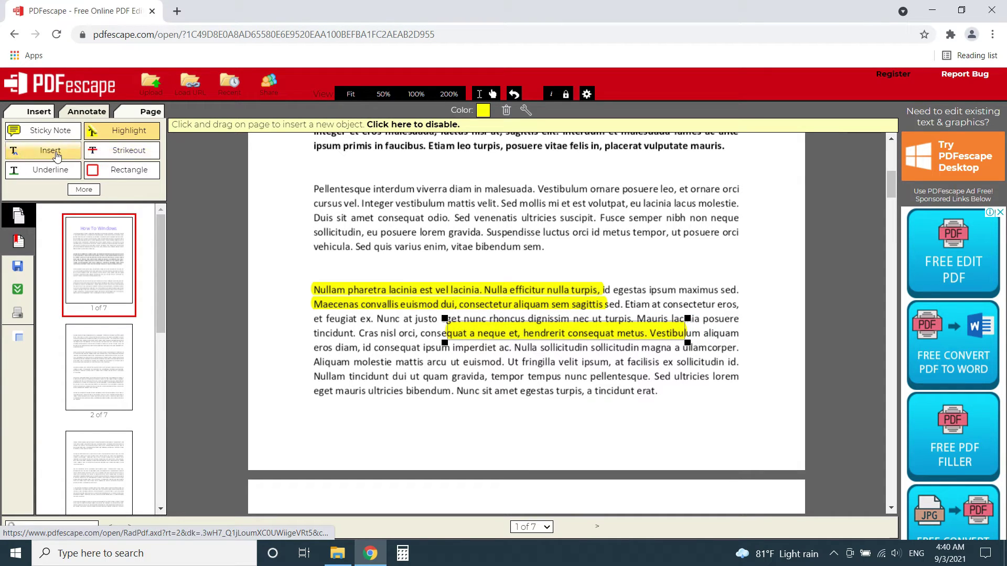
Underline "Nullam tincidunt dui ut quam gravida, tempor tempus nunc pellentesque." and the word "ultricies" in green.
{"action": "left_click", "coordinate": [59, 168]}
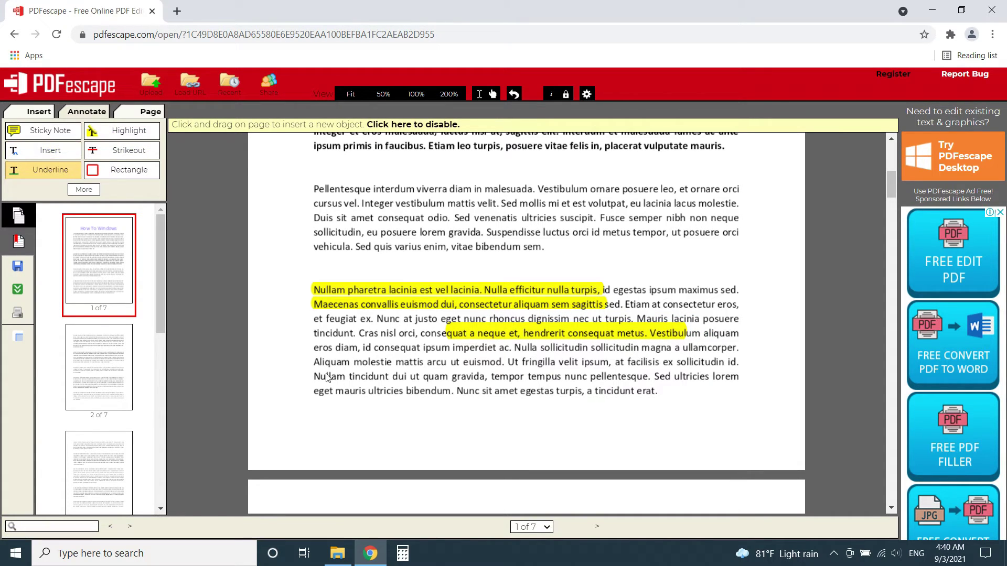
{"action": "left_click_drag", "start_coordinate": [316, 378], "coordinate": [604, 377]}
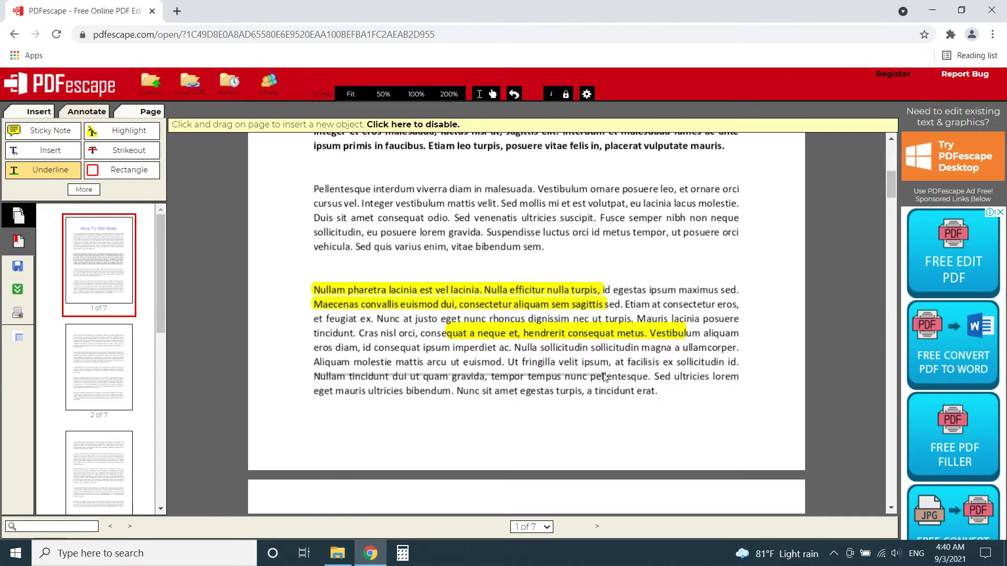
{"action": "left_click", "coordinate": [710, 374]}
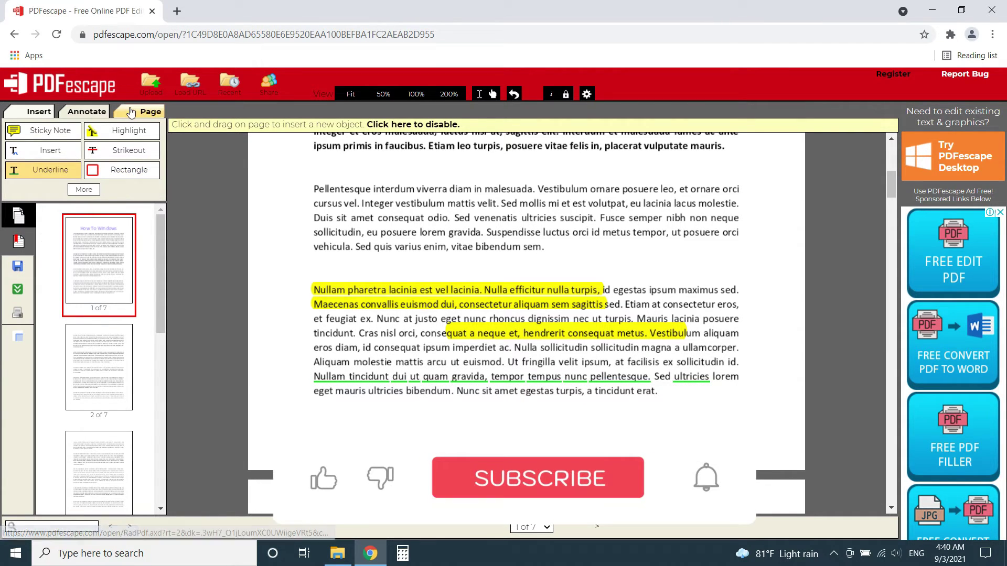
Open the page-editing tools for the document.
{"action": "left_click", "coordinate": [149, 112]}
{"action": "left_click", "coordinate": [31, 150]}
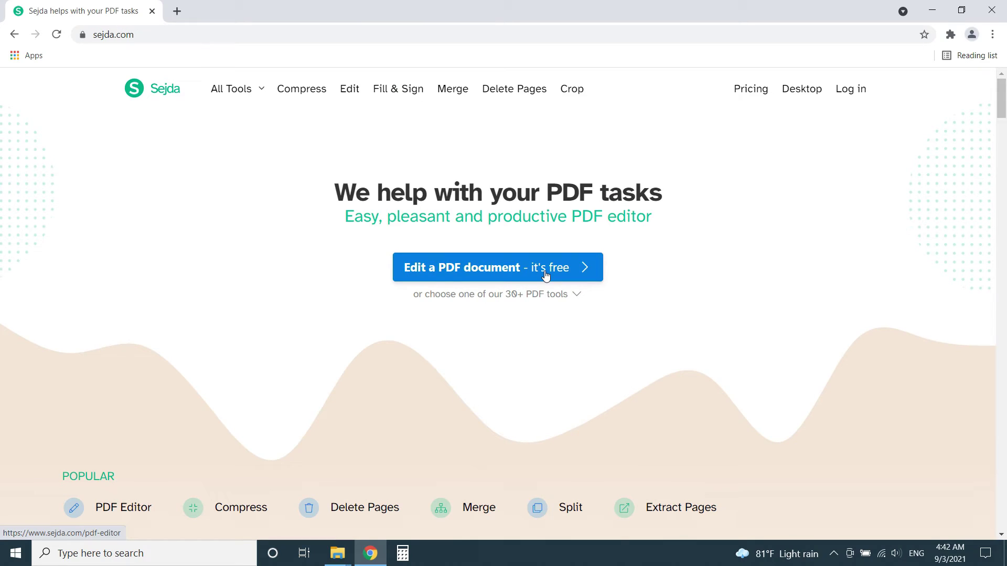
Open Sejda's online PDF editor and upload the "How To Windows" PDF.
{"action": "left_click", "coordinate": [546, 276]}
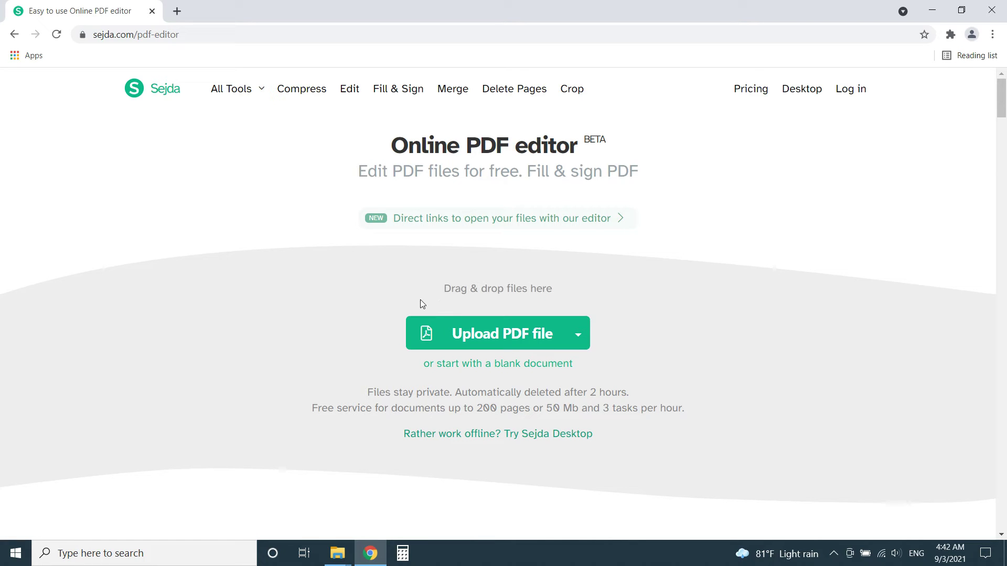
{"action": "left_click", "coordinate": [480, 332]}
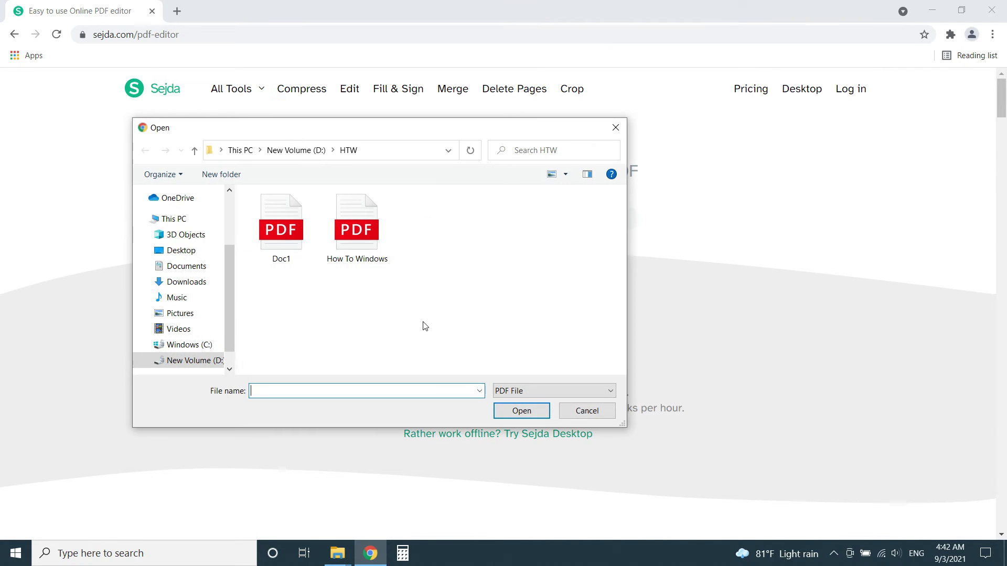
{"action": "double_click", "coordinate": [362, 246]}
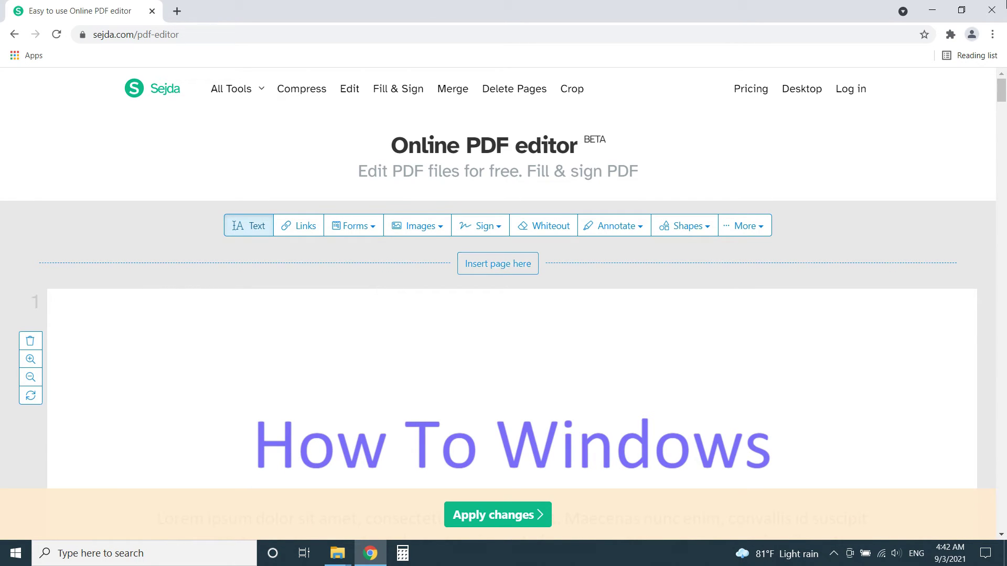
Extend the page 1 title to read "How To Windows Youtube".
{"action": "scroll", "coordinate": [515, 294], "scroll_direction": "down", "scroll_amount": 4}
{"action": "left_click", "coordinate": [777, 176]}
{"action": "type", "text": "Windows "}
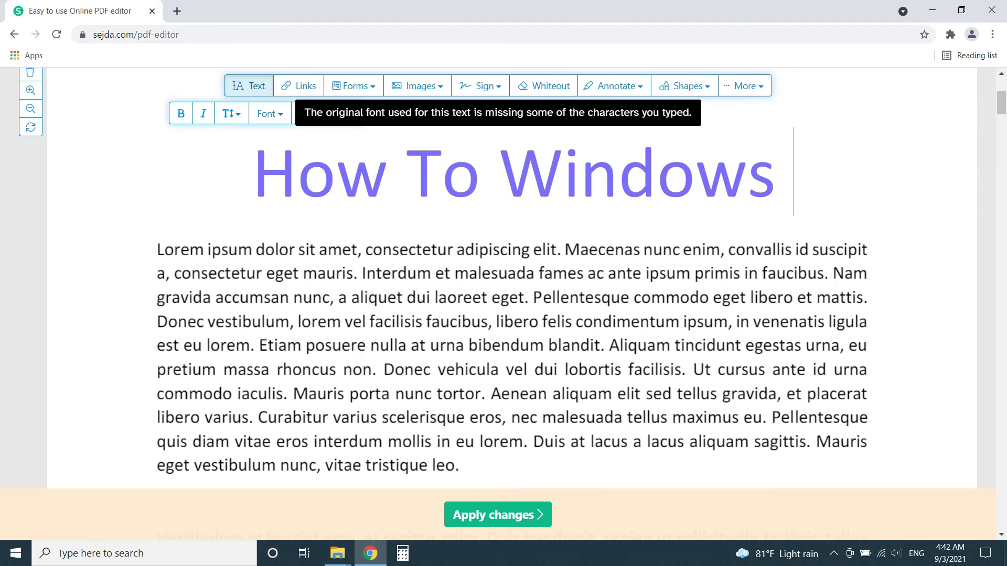
{"action": "type", "text": "Youtube"}
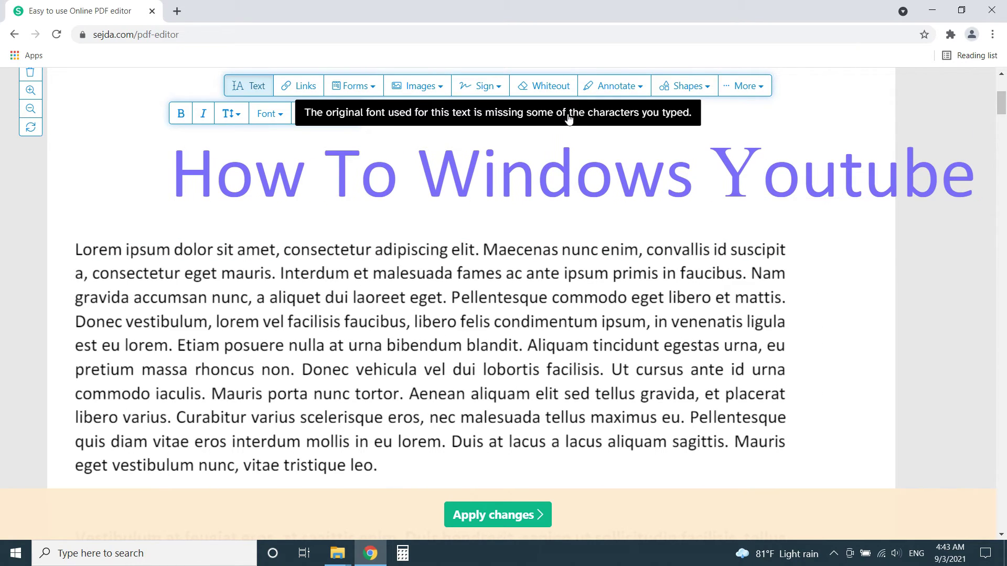
Move the extended title to the left so that it fits within the page width.
{"action": "left_click", "coordinate": [569, 119]}
{"action": "left_click", "coordinate": [564, 167]}
{"action": "triple_click", "coordinate": [716, 176]}
{"action": "left_click", "coordinate": [716, 176]}
{"action": "left_click", "coordinate": [974, 176]}
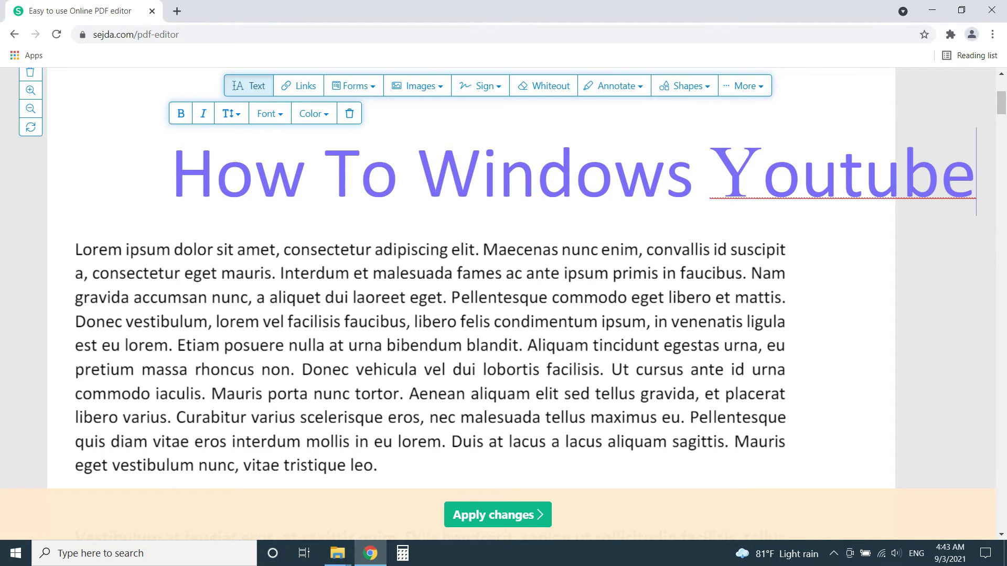
{"action": "left_click", "coordinate": [708, 176]}
{"action": "left_click", "coordinate": [306, 175]}
{"action": "left_click", "coordinate": [171, 176]}
{"action": "left_click_drag", "start_coordinate": [171, 176], "coordinate": [988, 174]}
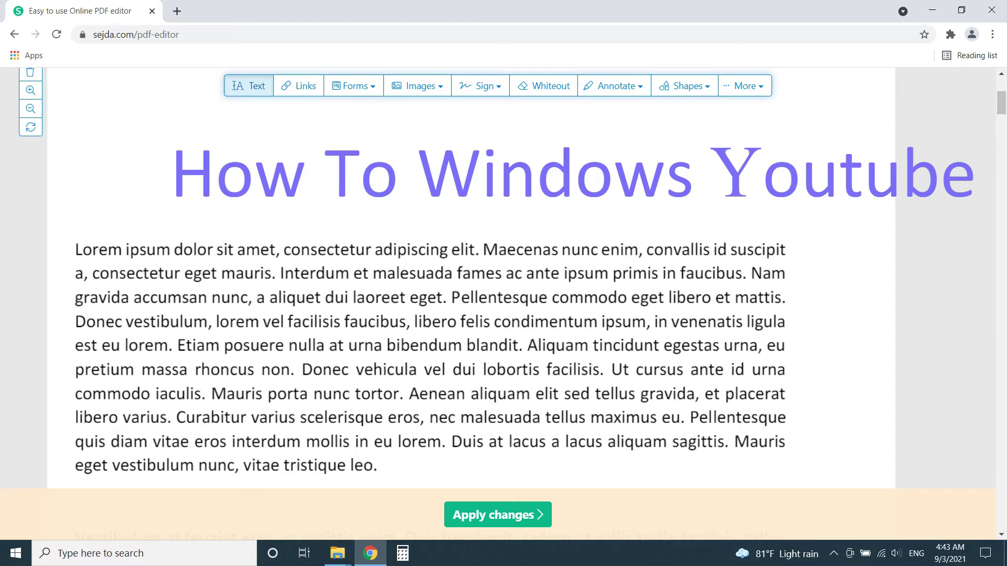
{"action": "left_click_drag", "start_coordinate": [396, 142], "coordinate": [344, 144]}
{"action": "left_click", "coordinate": [478, 284]}
{"action": "left_click", "coordinate": [344, 301]}
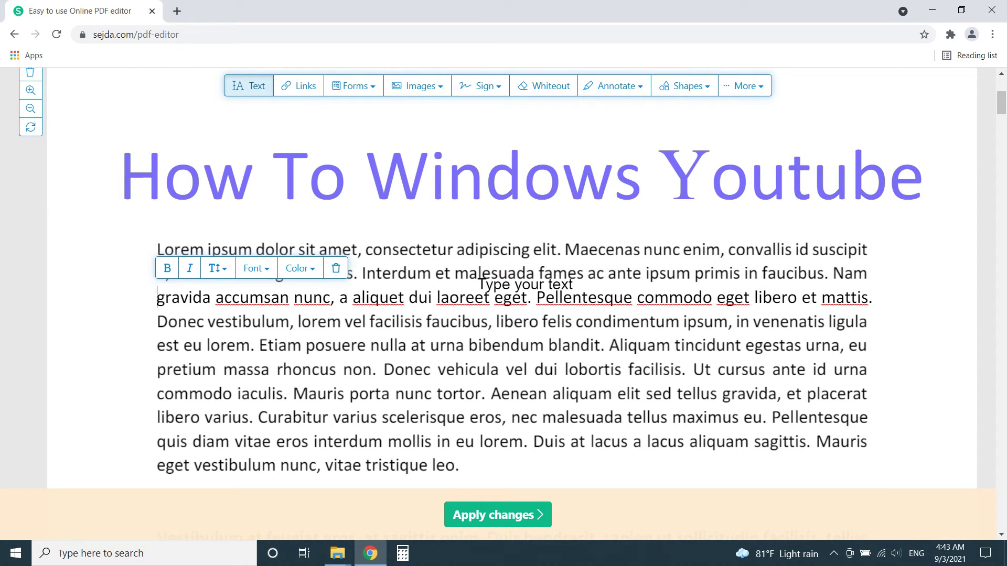
{"action": "left_click_drag", "start_coordinate": [351, 300], "coordinate": [654, 299]}
{"action": "left_click", "coordinate": [543, 286]}
{"action": "key", "text": "BackSpace"}
Set the font size of the "gravida accumsan nunc" line in the first paragraph to 14.
{"action": "left_click", "coordinate": [503, 299]}
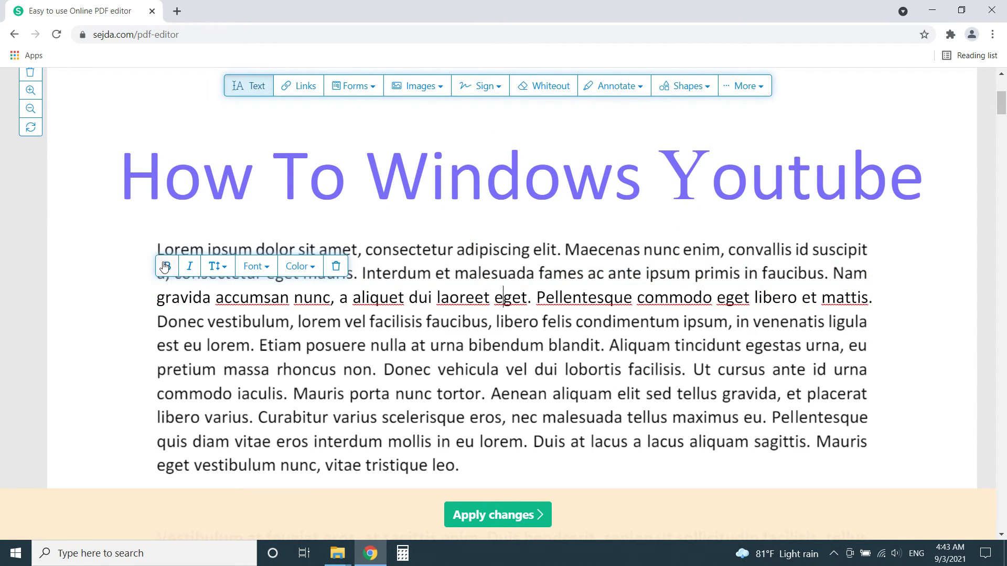
{"action": "left_click", "coordinate": [215, 266]}
{"action": "left_click", "coordinate": [264, 291]}
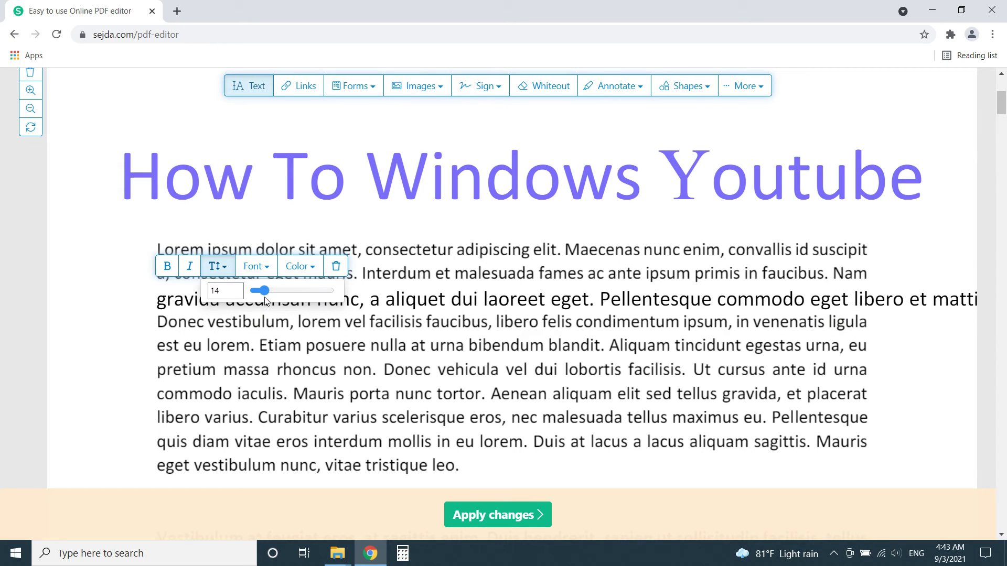
Highlight the first line of the Pellentesque paragraph in yellow, from "ellentesque interdum" to "ornare posuer".
{"action": "scroll", "coordinate": [524, 173], "scroll_direction": "down", "scroll_amount": 10}
{"action": "left_click", "coordinate": [614, 85]}
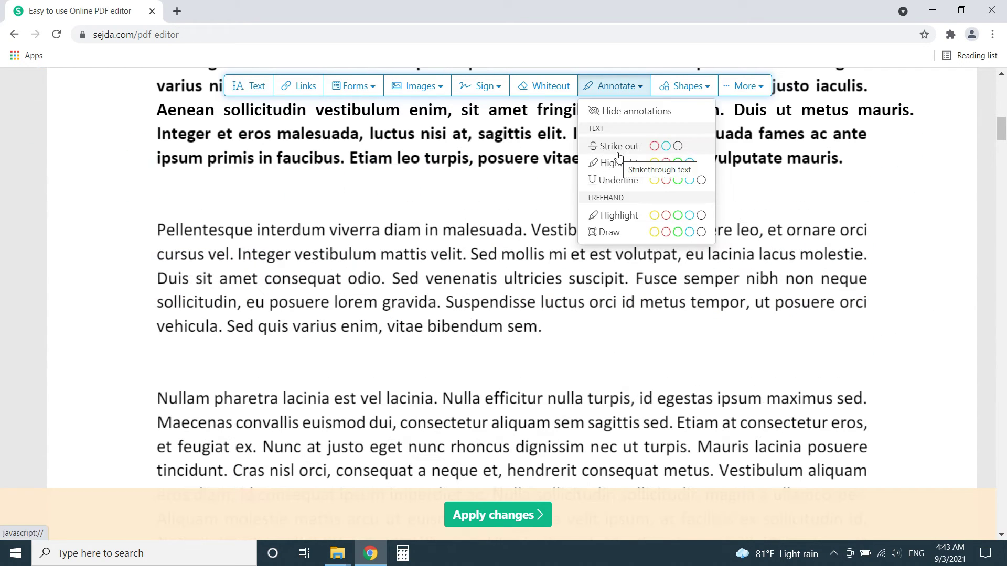
{"action": "left_click", "coordinate": [615, 163]}
{"action": "left_click_drag", "start_coordinate": [165, 230], "coordinate": [724, 231]}
Draw a yellow freehand wavy stroke in the blank space below the Pellentesque paragraph.
{"action": "left_click", "coordinate": [649, 86]}
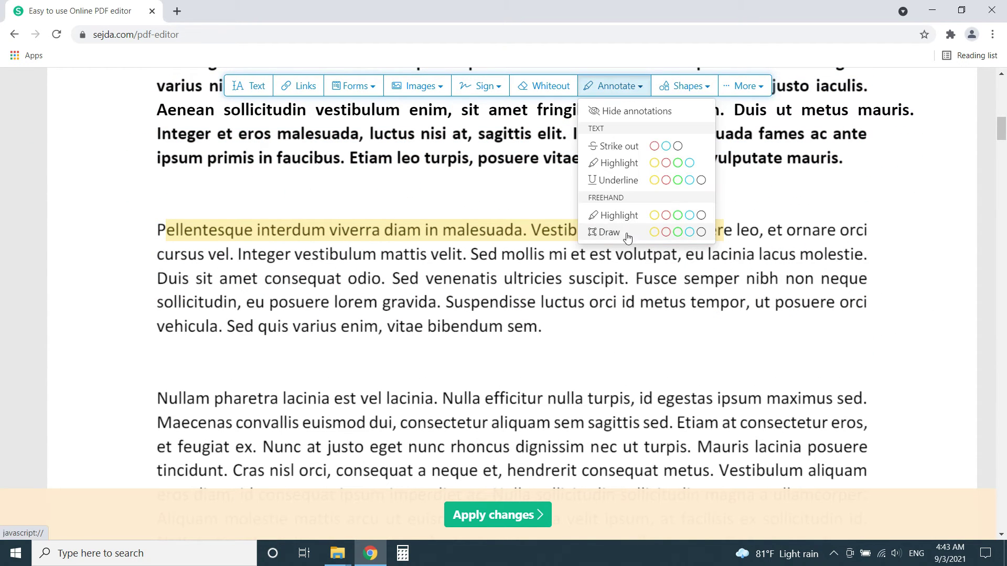
{"action": "left_click", "coordinate": [624, 231]}
{"action": "left_click_drag", "start_coordinate": [510, 359], "coordinate": [684, 337]}
Insert the "logo round" image and place it over the beginning of the Nullam paragraph.
{"action": "left_click", "coordinate": [423, 86]}
{"action": "left_click", "coordinate": [466, 160]}
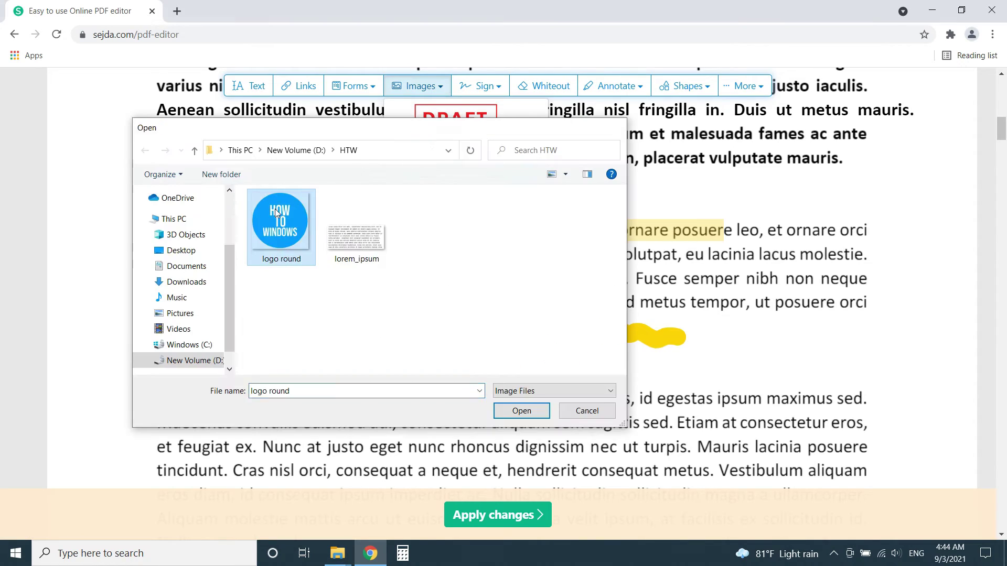
{"action": "double_click", "coordinate": [275, 209]}
{"action": "left_click_drag", "start_coordinate": [48, 115], "coordinate": [267, 327]}
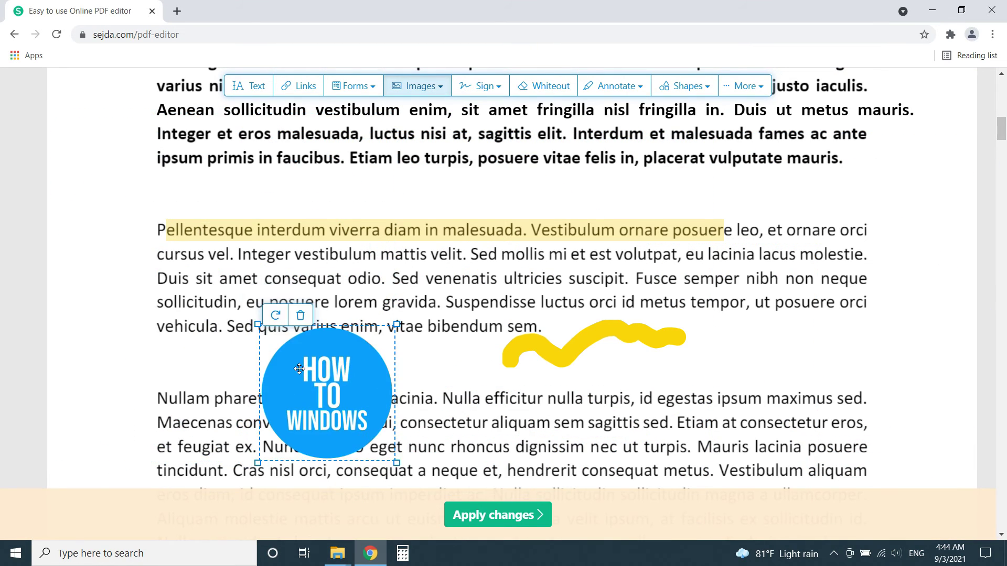
Add the text "NEW PAGE" in a larger font size on the blank first page and apply the changes to the PDF.
{"action": "scroll", "coordinate": [468, 200], "scroll_direction": "up", "scroll_amount": 10}
{"action": "left_click", "coordinate": [257, 227]}
{"action": "scroll", "coordinate": [257, 294], "scroll_direction": "down", "scroll_amount": 6}
{"action": "left_click", "coordinate": [228, 302]}
{"action": "type", "text": "NEW PAGE"}
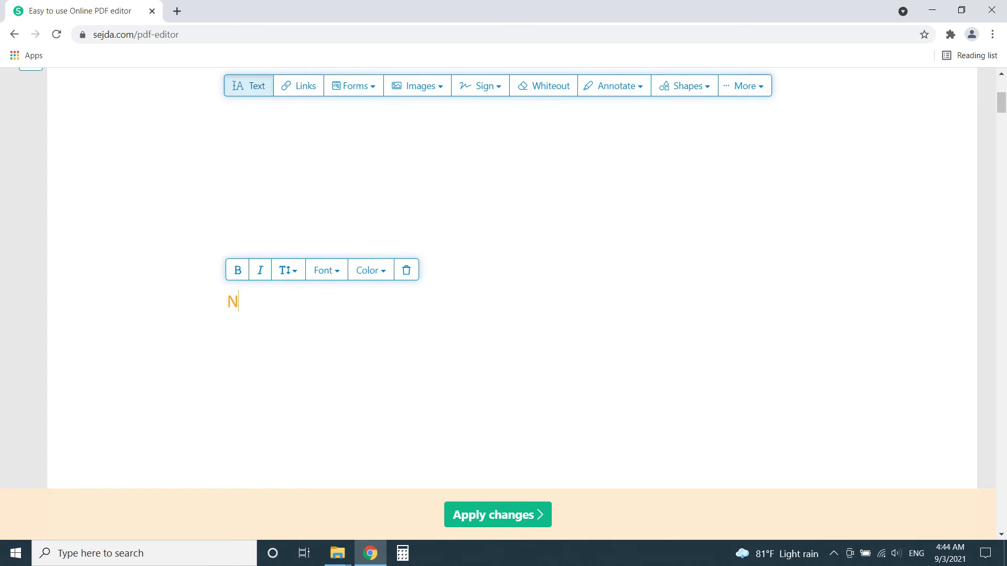
{"action": "left_click", "coordinate": [287, 269]}
{"action": "left_click_drag", "start_coordinate": [330, 294], "coordinate": [342, 294]}
{"action": "scroll", "coordinate": [832, 142], "scroll_direction": "up", "scroll_amount": 6}
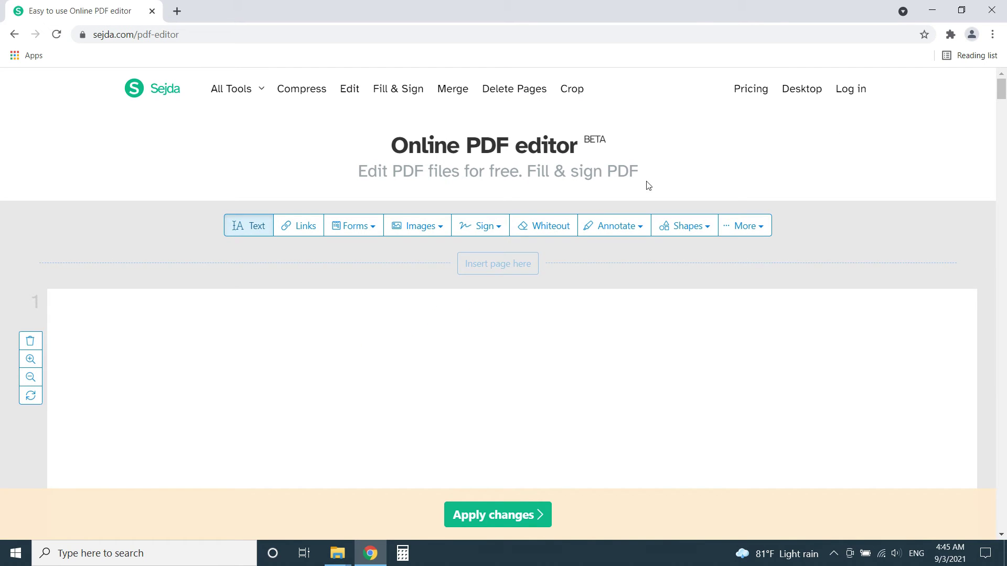
{"action": "left_click", "coordinate": [527, 515]}
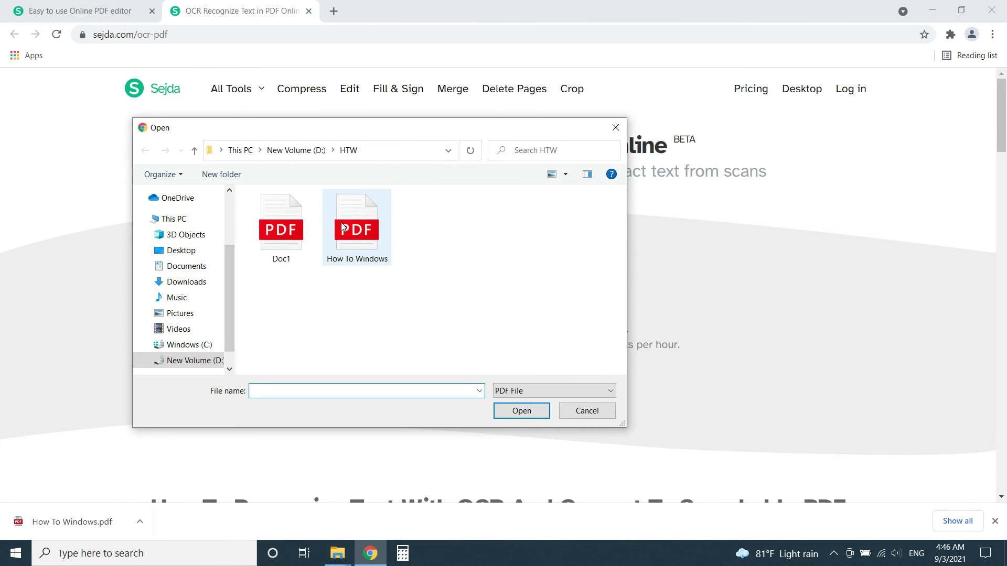
Load Doc1 into Sejda's OCR tool and download the archive with the recognized documents.
{"action": "double_click", "coordinate": [284, 226]}
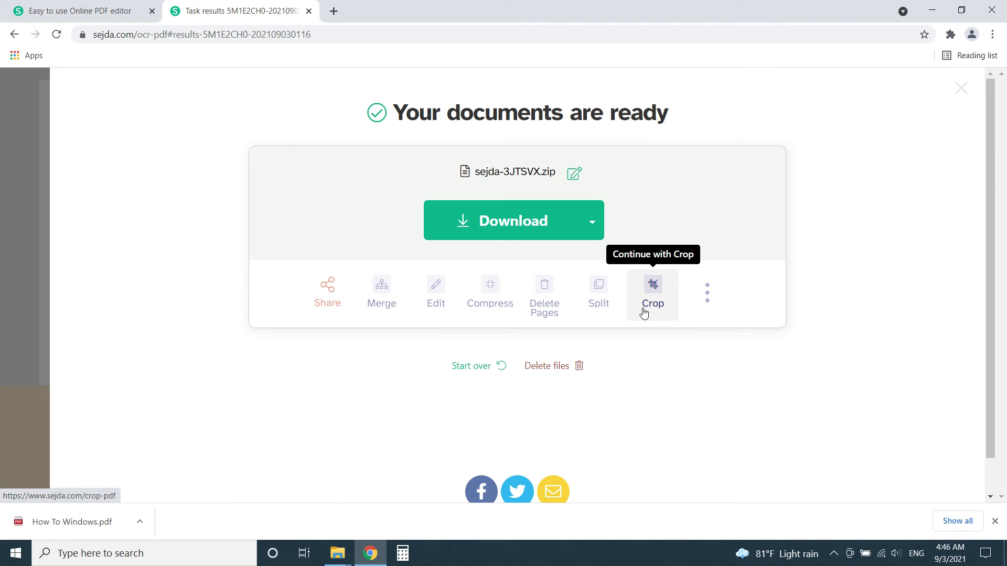
{"action": "left_click", "coordinate": [498, 220]}
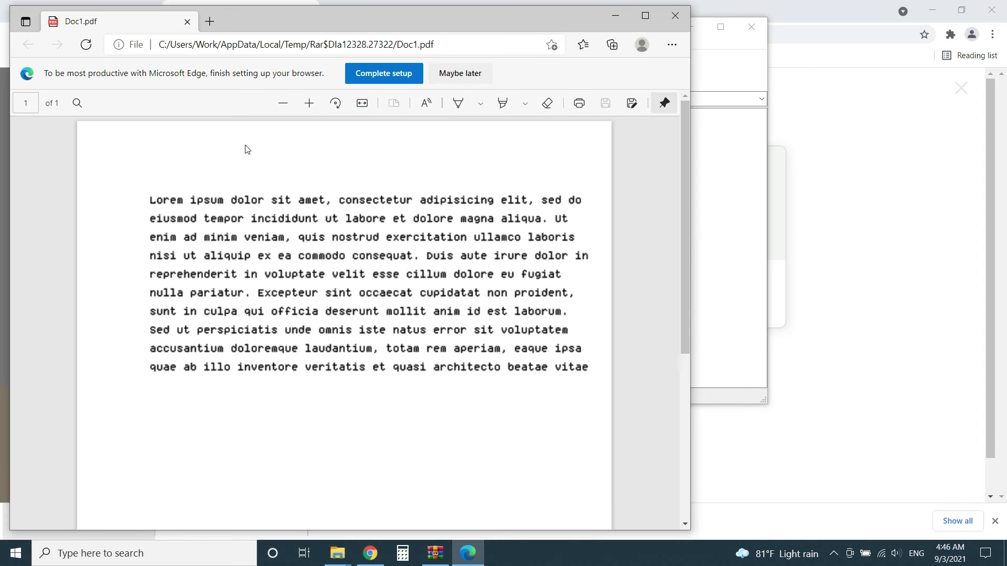
Check that the text in the recognized Doc1.pdf is selectable by selecting several passages.
{"action": "mouse_move", "coordinate": [685, 188]}
{"action": "left_mouse_down"}
{"action": "mouse_move", "coordinate": [685, 222]}
{"action": "mouse_move", "coordinate": [685, 186]}
{"action": "left_mouse_up"}
{"action": "mouse_move", "coordinate": [366, 274]}
{"action": "left_mouse_down"}
{"action": "mouse_move", "coordinate": [348, 271]}
{"action": "mouse_move", "coordinate": [367, 256]}
{"action": "left_mouse_up"}
{"action": "left_click_drag", "start_coordinate": [393, 293], "coordinate": [508, 293]}
{"action": "left_click", "coordinate": [551, 178]}
{"action": "left_click_drag", "start_coordinate": [447, 275], "coordinate": [434, 273]}
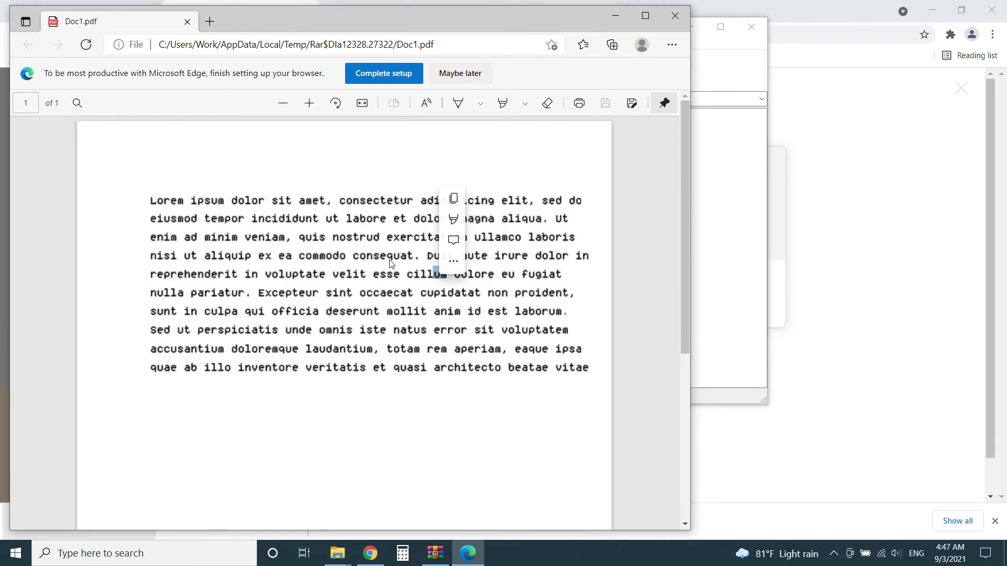
Close the recognized PDF and open Doc1.txt from the archive to view the extracted text.
{"action": "left_click", "coordinate": [674, 16]}
{"action": "double_click", "coordinate": [57, 154]}
{"action": "left_click", "coordinate": [208, 209]}
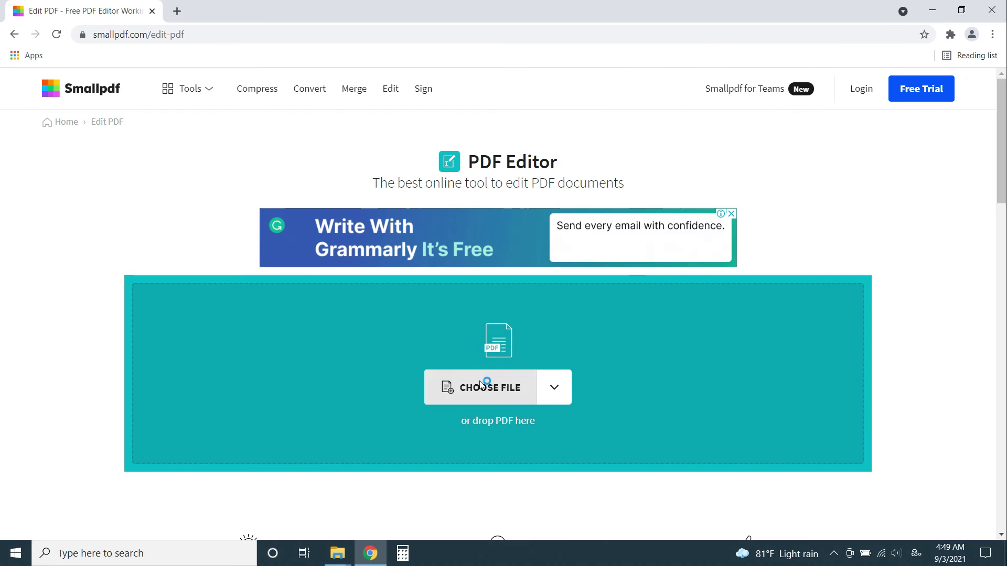
Open the "How To Windows" PDF in the Smallpdf editor.
{"action": "left_click", "coordinate": [480, 386]}
{"action": "double_click", "coordinate": [351, 249]}
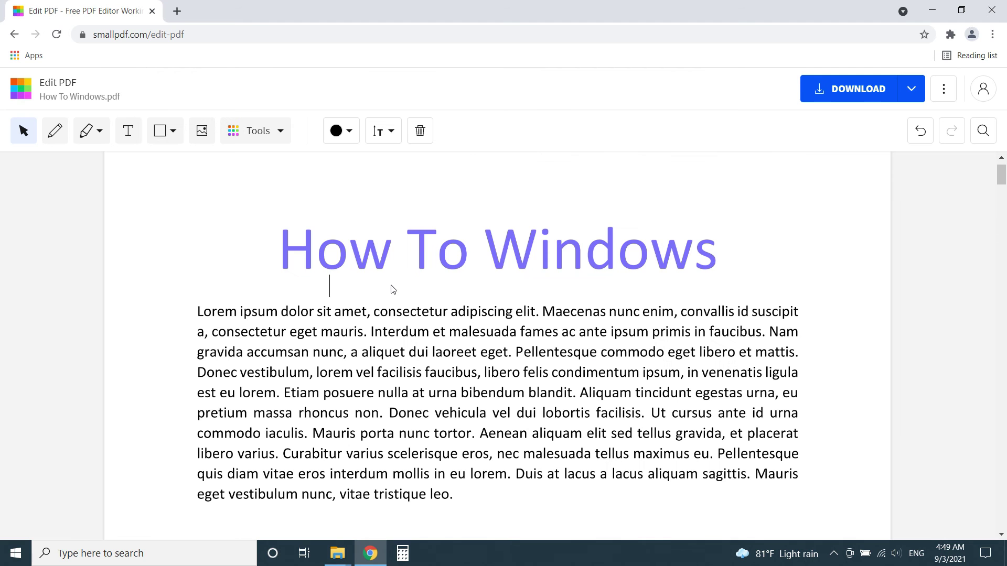
Add the text "Small PDF" in red and a larger font size, centred above the "How To Windows" title.
{"action": "type", "text": "Small "}
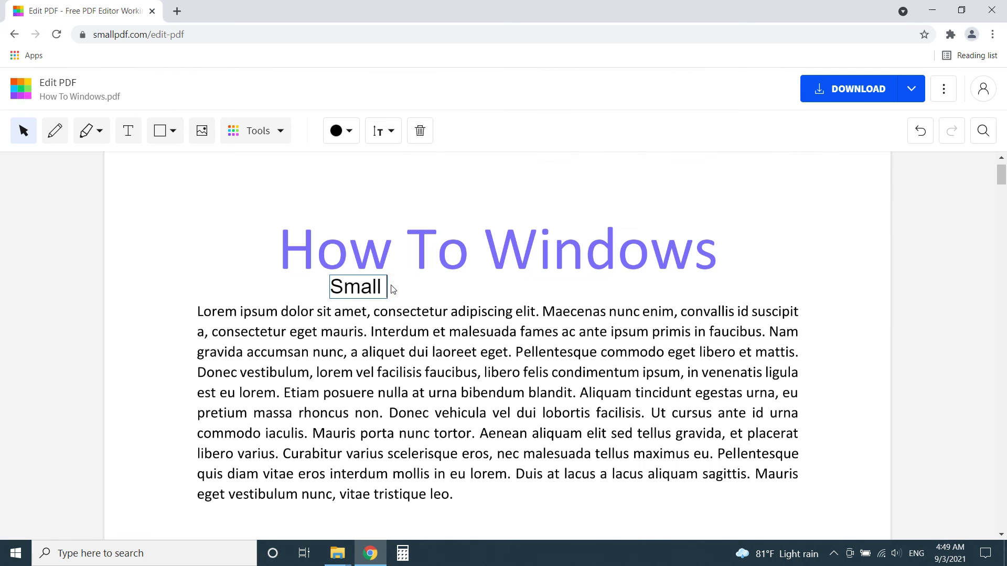
{"action": "type", "text": "PDF"}
{"action": "left_click", "coordinate": [391, 210]}
{"action": "left_click", "coordinate": [348, 130]}
{"action": "left_click", "coordinate": [341, 162]}
{"action": "left_click", "coordinate": [392, 131]}
{"action": "left_click", "coordinate": [391, 283]}
{"action": "left_click_drag", "start_coordinate": [431, 291], "coordinate": [514, 292]}
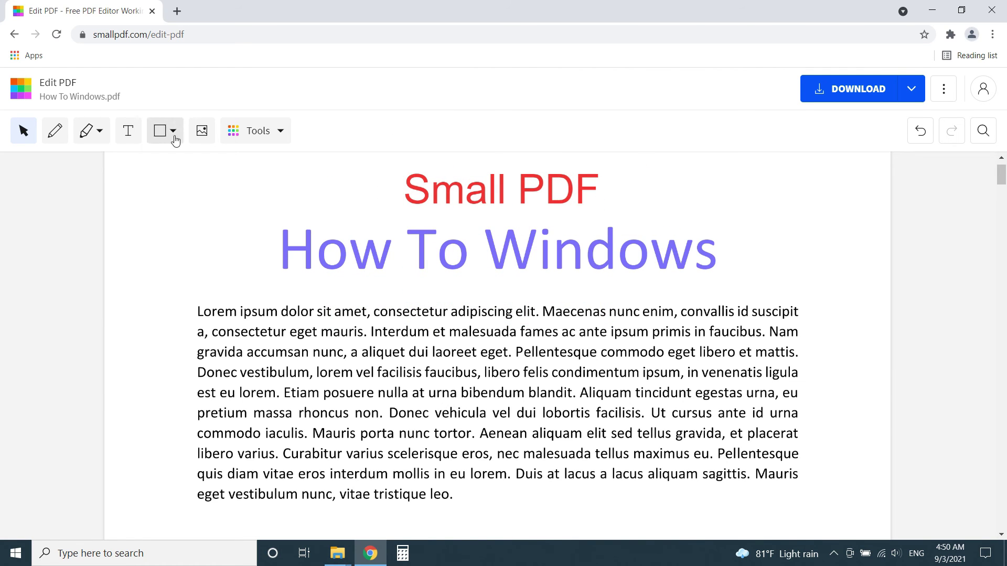
Highlight the first line of the first paragraph, from "Lorem ipsum" to "suscipit", in light yellow.
{"action": "left_click", "coordinate": [202, 131]}
{"action": "left_click", "coordinate": [86, 131]}
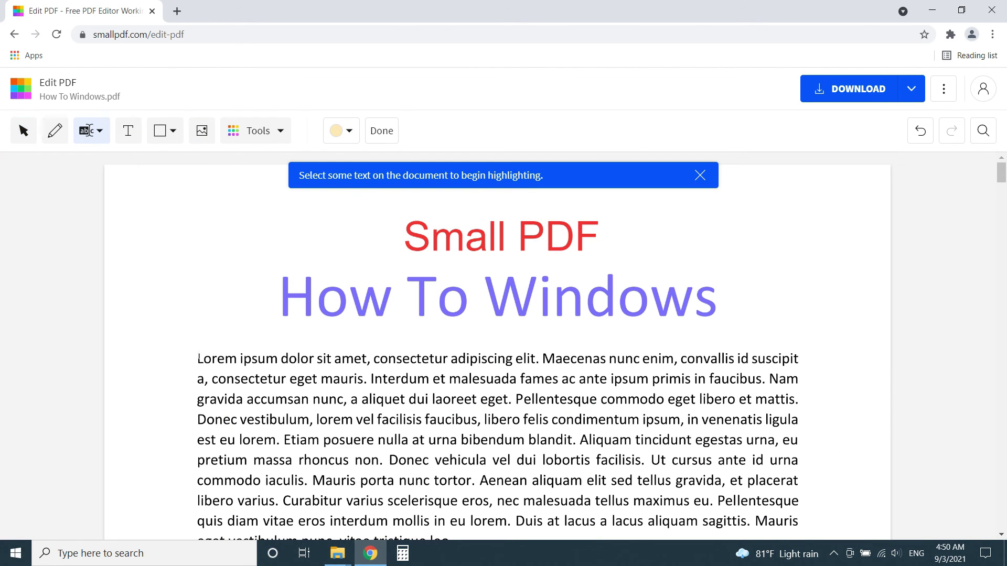
{"action": "left_click_drag", "start_coordinate": [198, 359], "coordinate": [798, 360]}
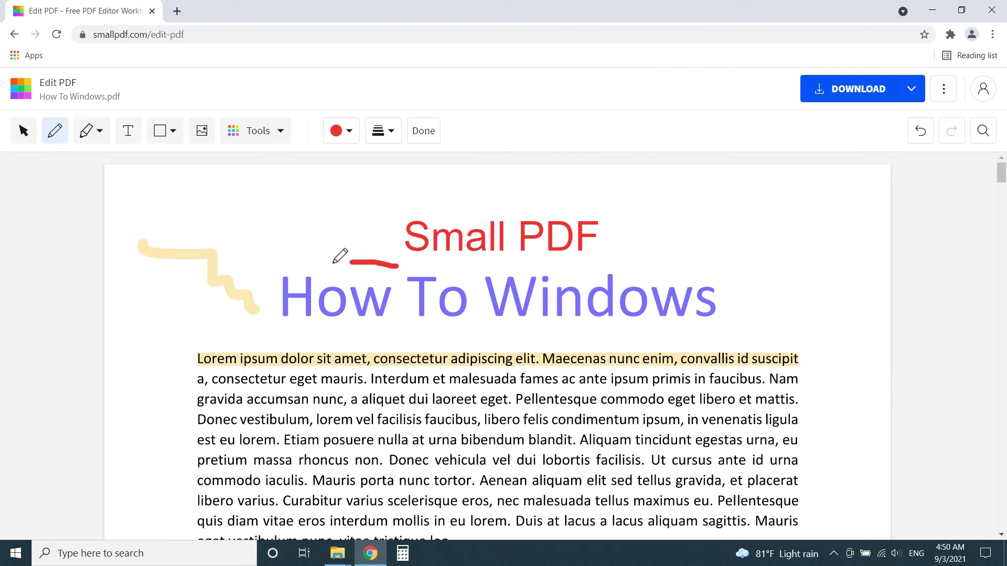
Draw a red freehand outline around the word "How" in the title and an arrow pointing to it.
{"action": "mouse_move", "coordinate": [335, 262]}
{"action": "left_mouse_down"}
{"action": "mouse_move", "coordinate": [283, 302]}
{"action": "mouse_move", "coordinate": [391, 296]}
{"action": "mouse_move", "coordinate": [377, 258]}
{"action": "left_mouse_up"}
{"action": "left_click_drag", "start_coordinate": [228, 212], "coordinate": [268, 251]}
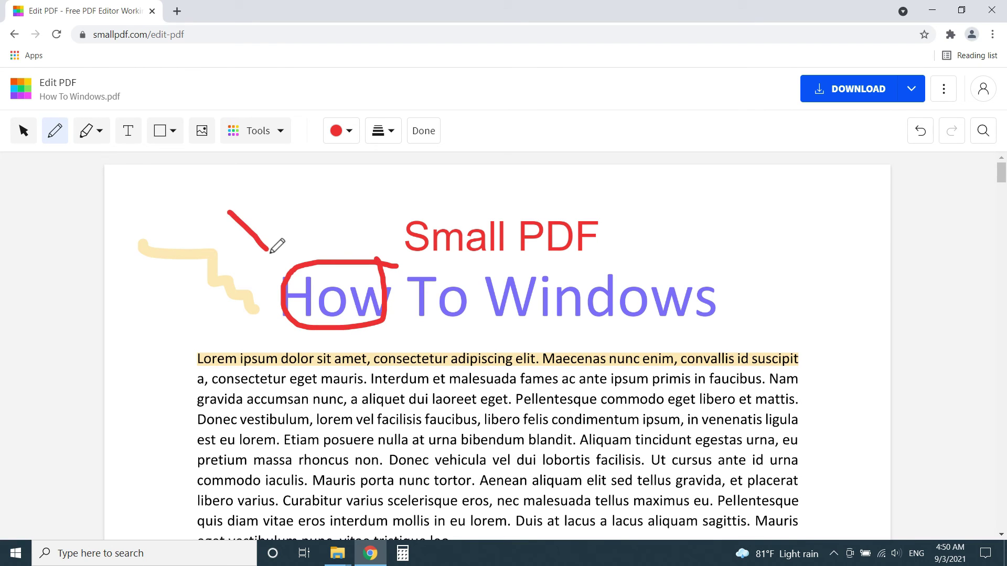
Download the annotated "How To Windows" PDF to the device.
{"action": "left_click", "coordinate": [874, 98]}
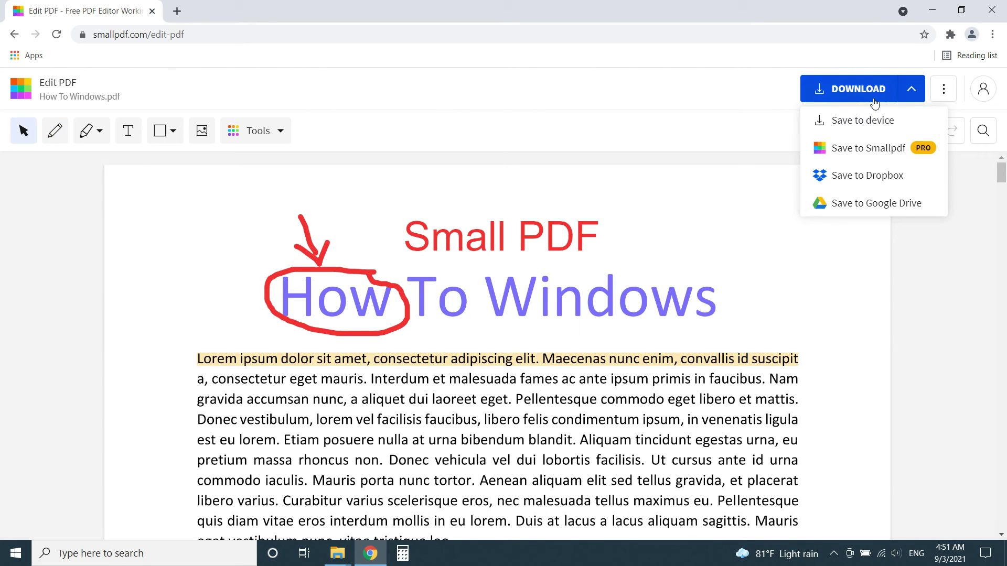
{"action": "left_click", "coordinate": [855, 112]}
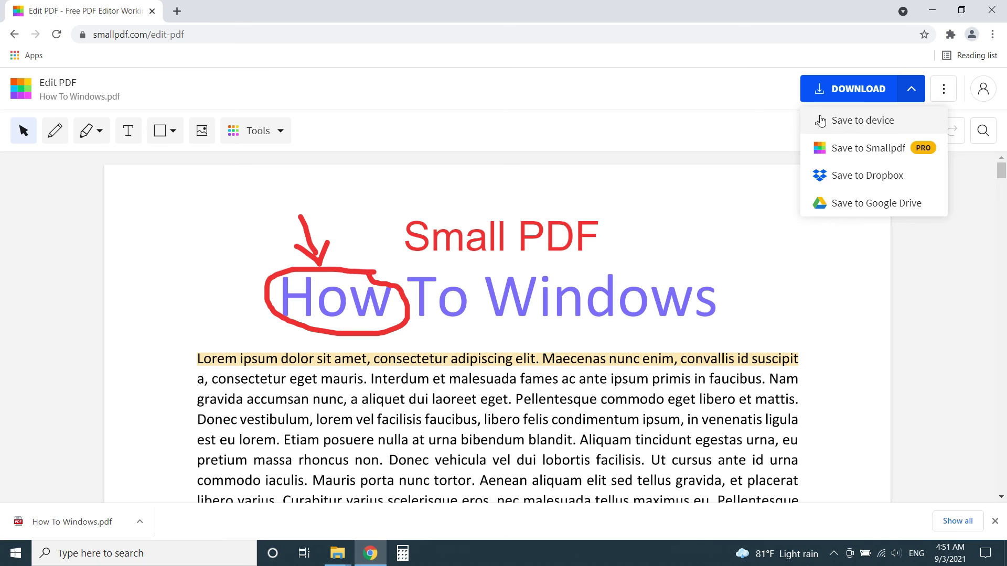
{"action": "left_click", "coordinate": [740, 110]}
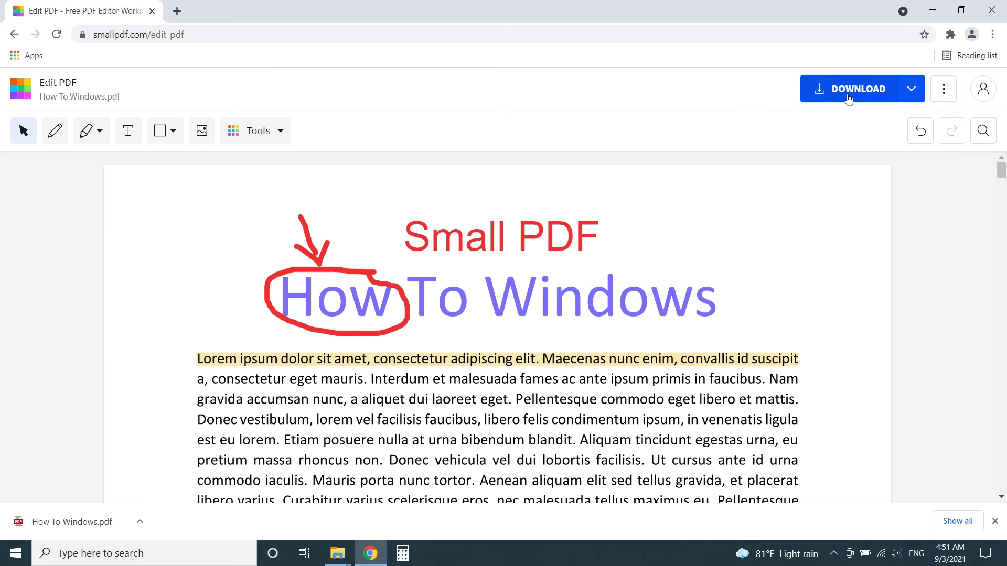
{"action": "left_click", "coordinate": [848, 100]}
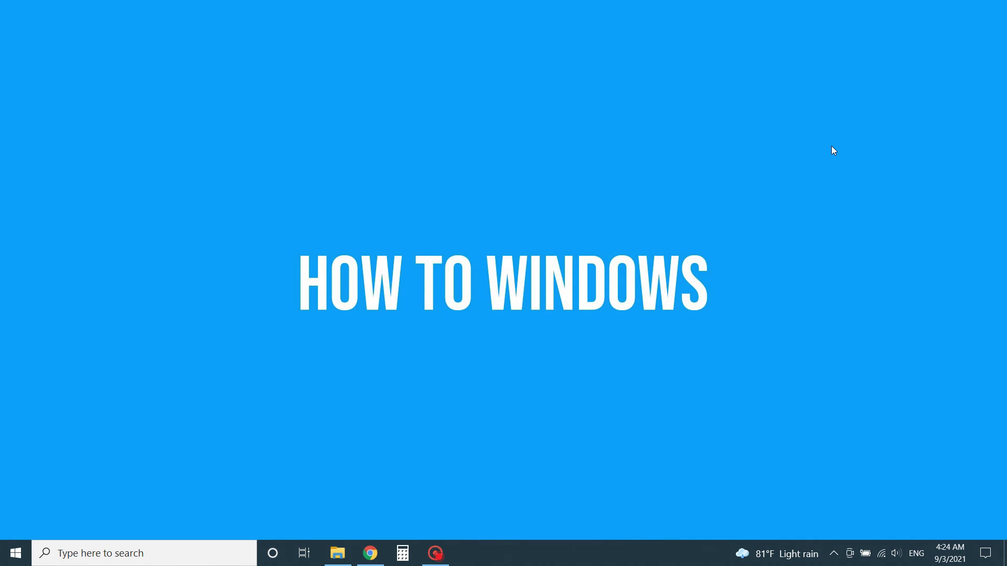